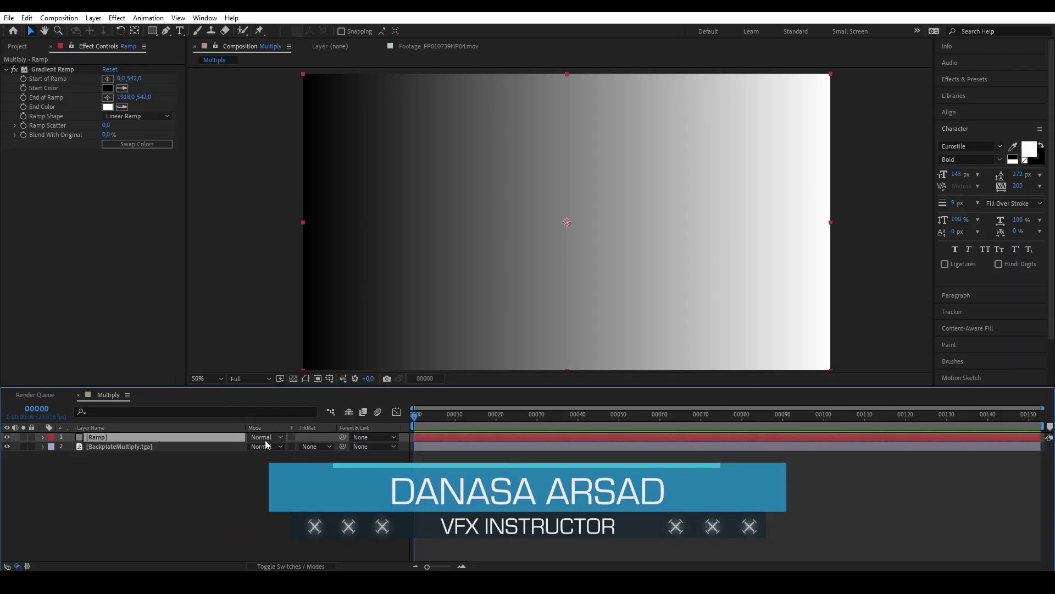
Set the Ramp layer to Subtract and the ground crack layer to Overlay.
{"action": "left_click", "coordinate": [265, 445]}
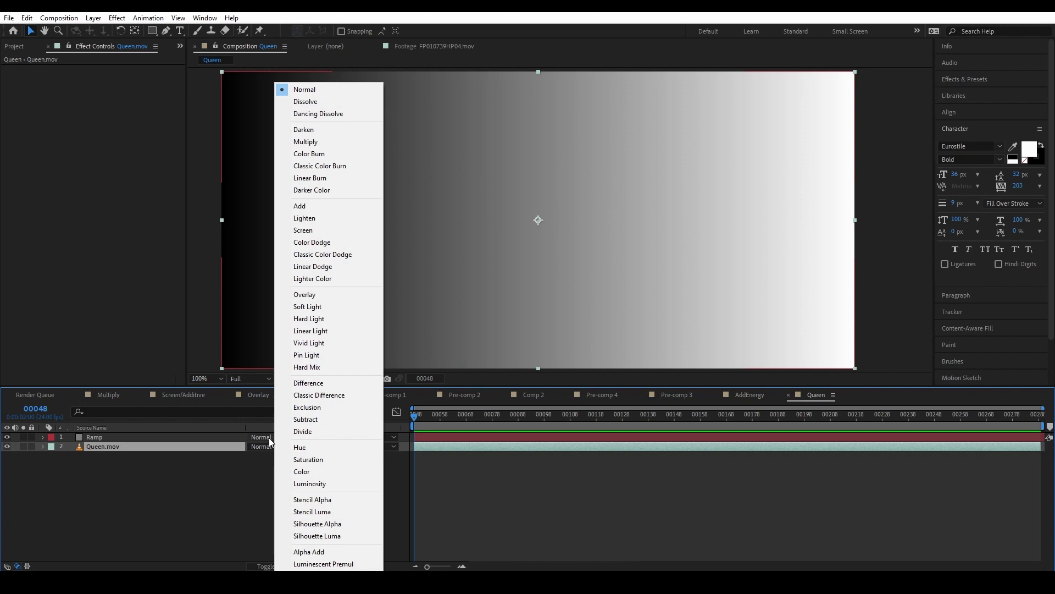
{"action": "left_click", "coordinate": [294, 419]}
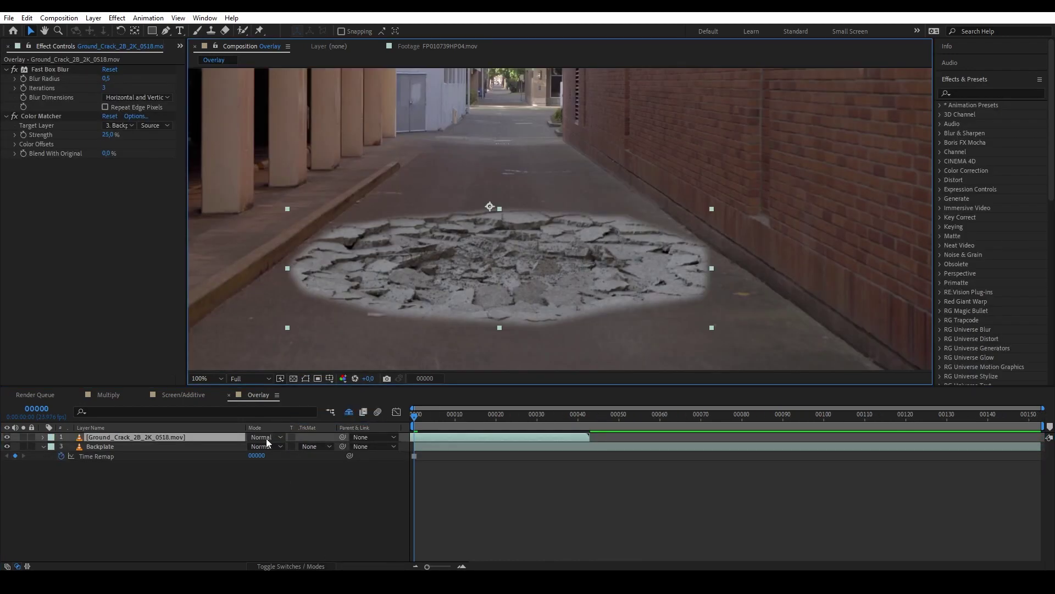
{"action": "left_click", "coordinate": [266, 437]}
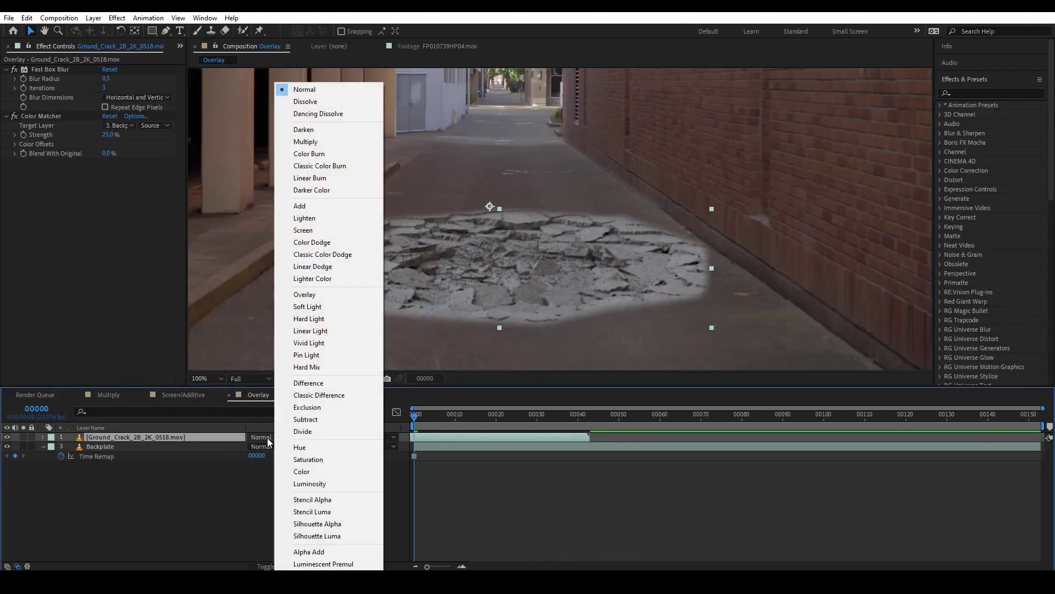
{"action": "left_click", "coordinate": [308, 296]}
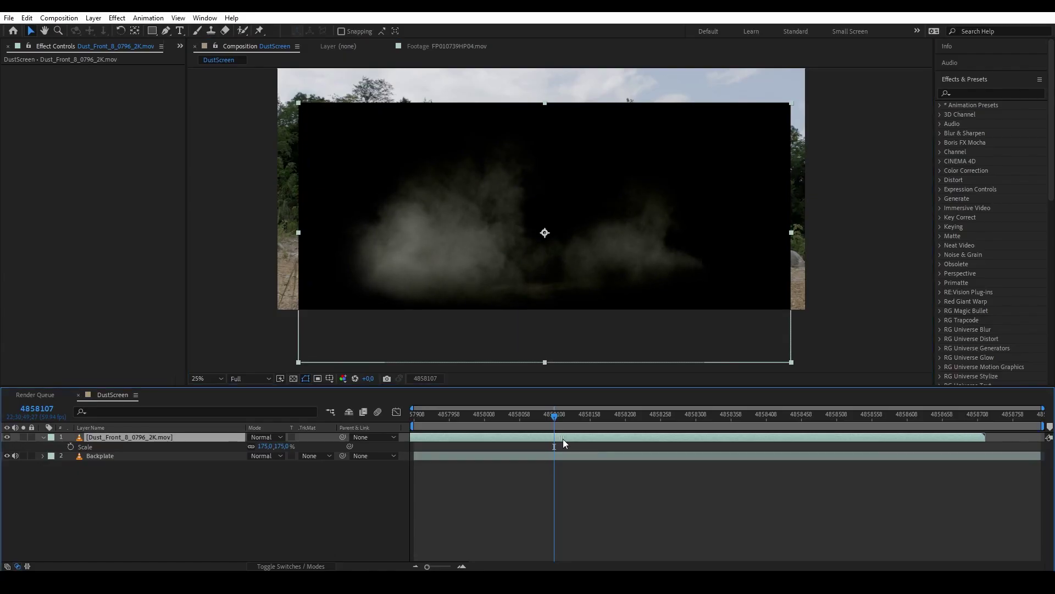
Set the dust layer to Screen, then show the turquoise solid and set it to Subtract.
{"action": "left_click", "coordinate": [266, 437]}
{"action": "left_click", "coordinate": [300, 234]}
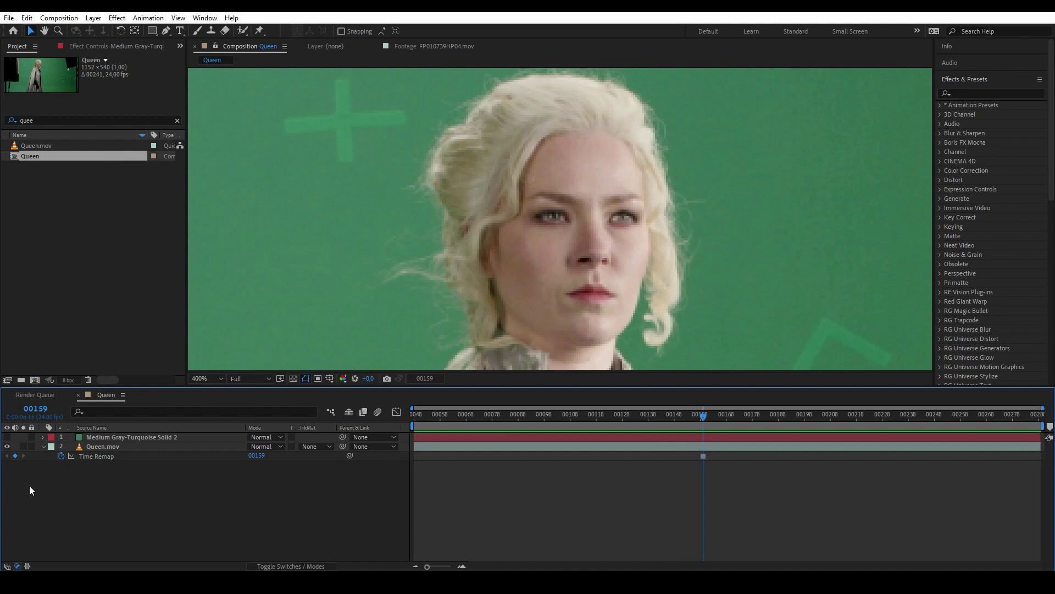
{"action": "left_click", "coordinate": [7, 437]}
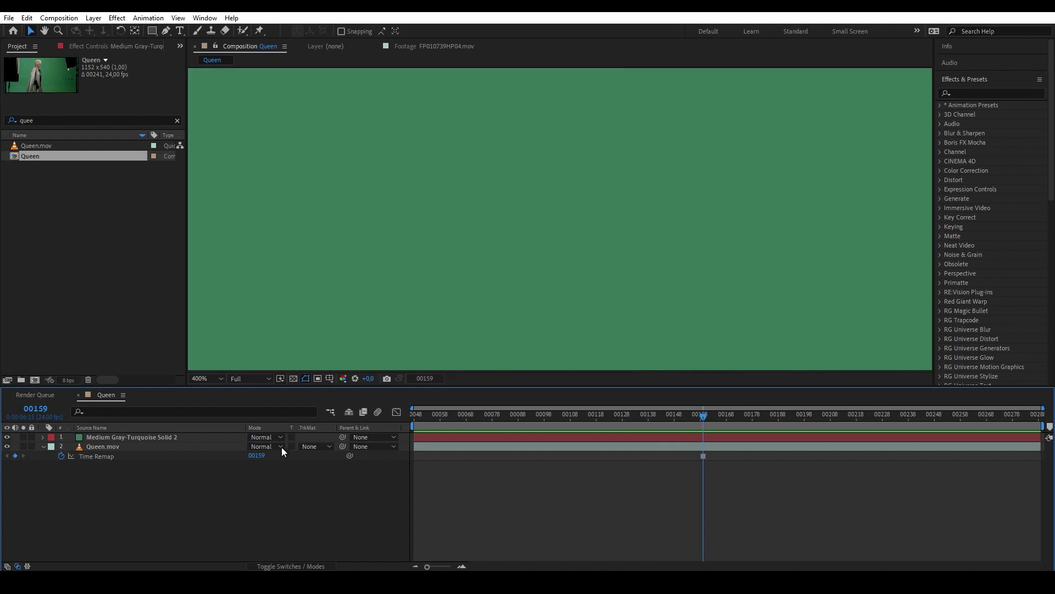
{"action": "left_click", "coordinate": [278, 437]}
{"action": "left_click", "coordinate": [306, 419]}
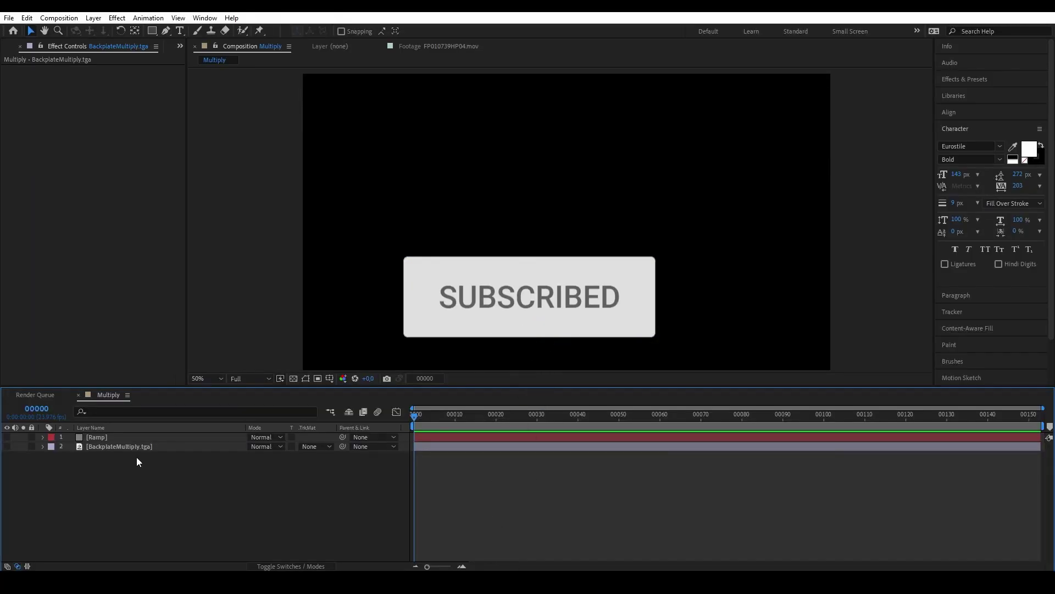
Turn on visibility for the BackplateMultiply.tga footage and the Ramp gradient layer.
{"action": "left_click", "coordinate": [142, 447]}
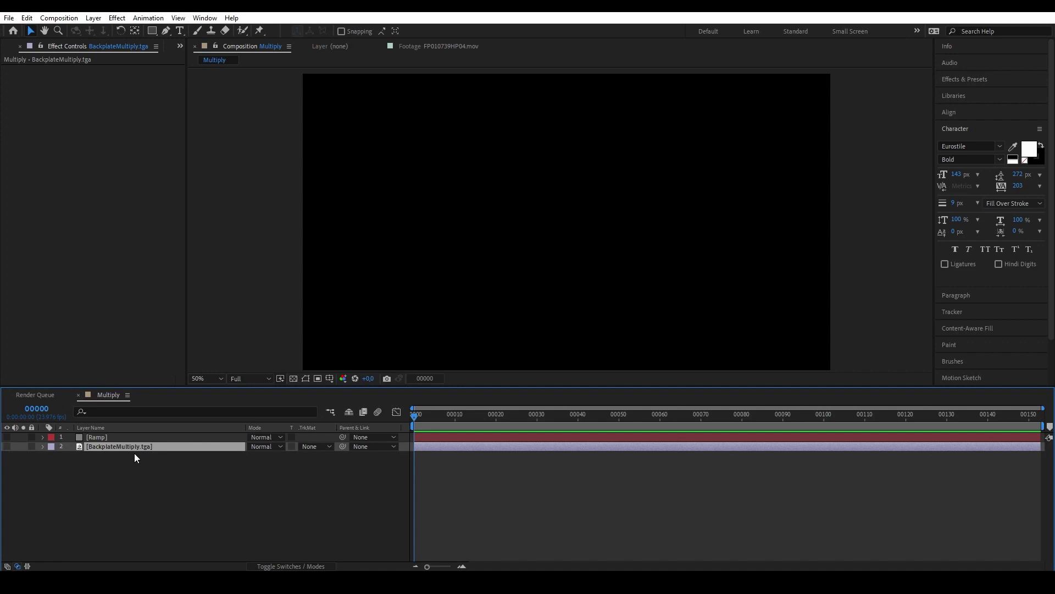
{"action": "left_click", "coordinate": [7, 447]}
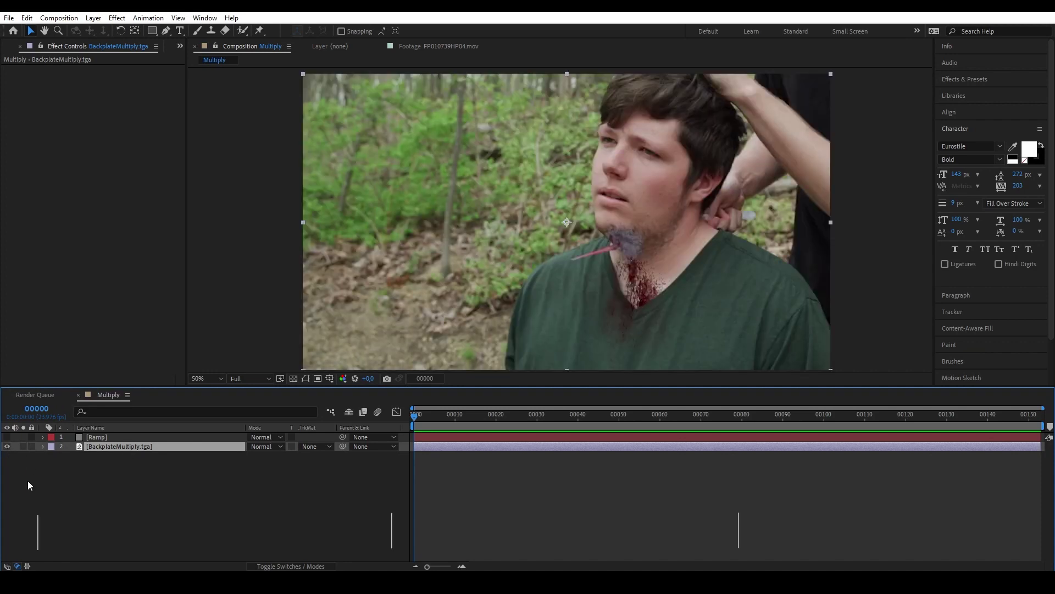
{"action": "left_click", "coordinate": [12, 438]}
{"action": "left_click", "coordinate": [8, 437]}
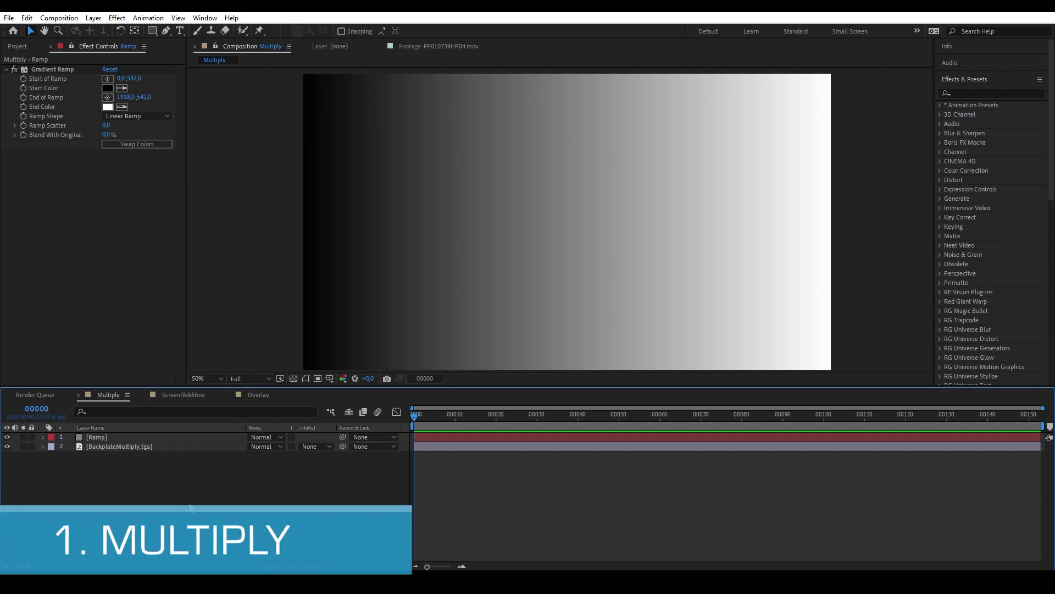
Set the Ramp layer's blend mode to Multiply over the footage.
{"action": "left_click", "coordinate": [263, 437]}
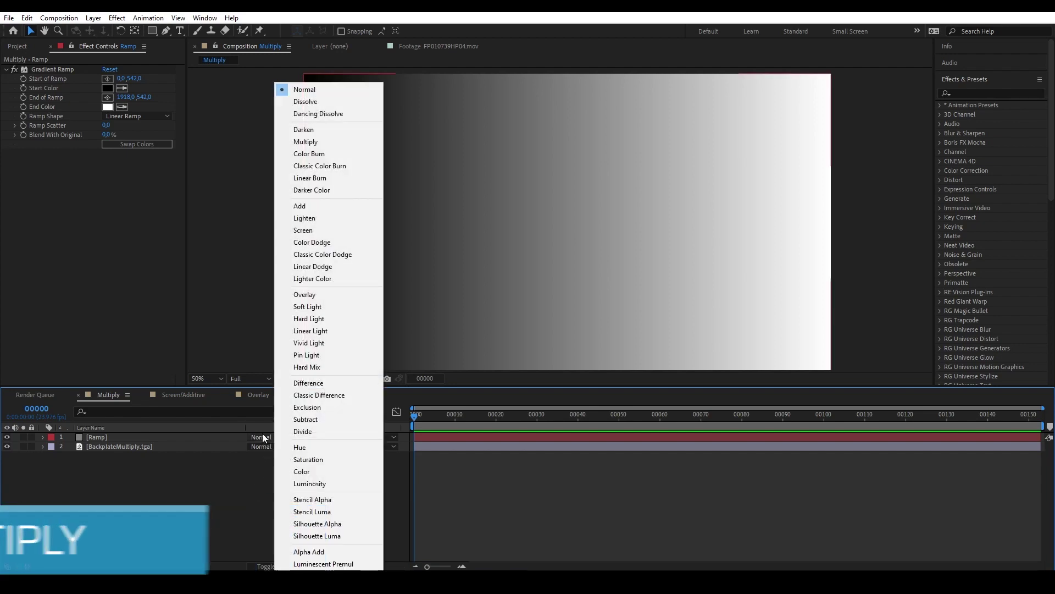
{"action": "left_click", "coordinate": [315, 143]}
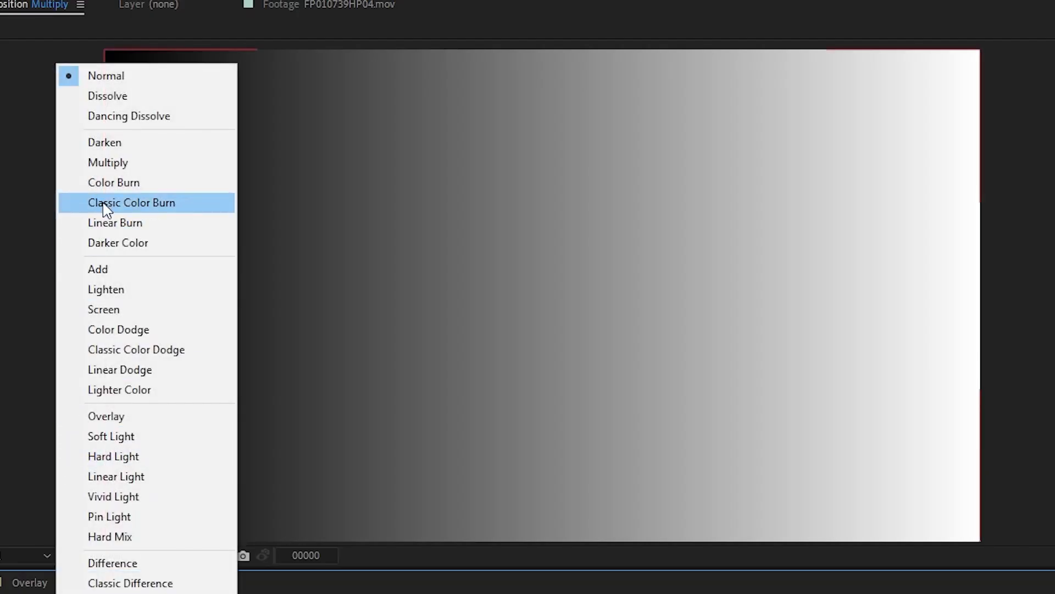
{"action": "left_click", "coordinate": [123, 163]}
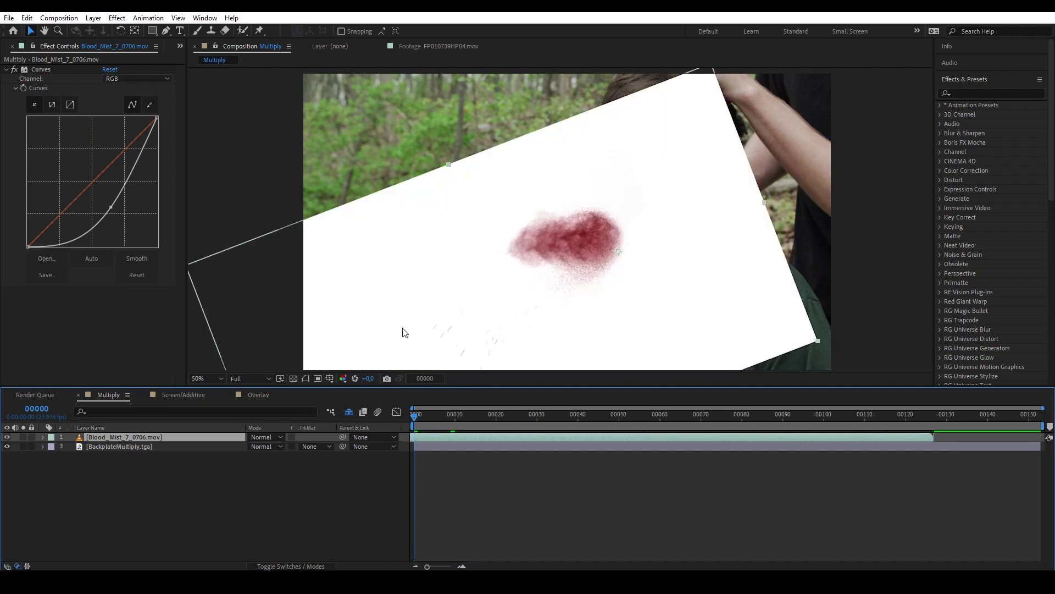
Show the Blood Mist layer's rotation and set its blend mode to Multiply.
{"action": "key", "text": "r"}
{"action": "left_click", "coordinate": [266, 437]}
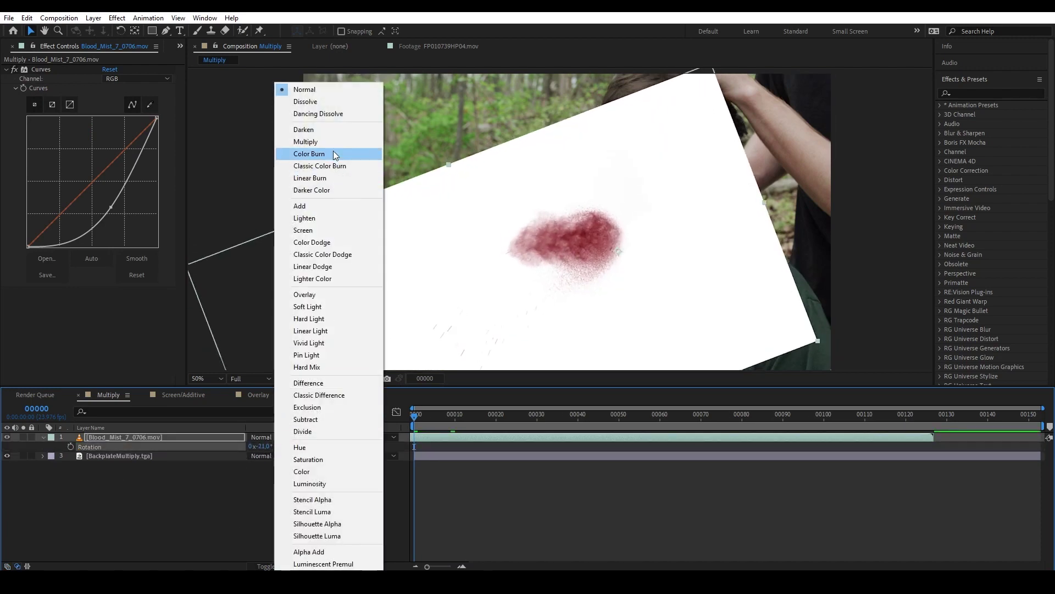
{"action": "left_click", "coordinate": [334, 146]}
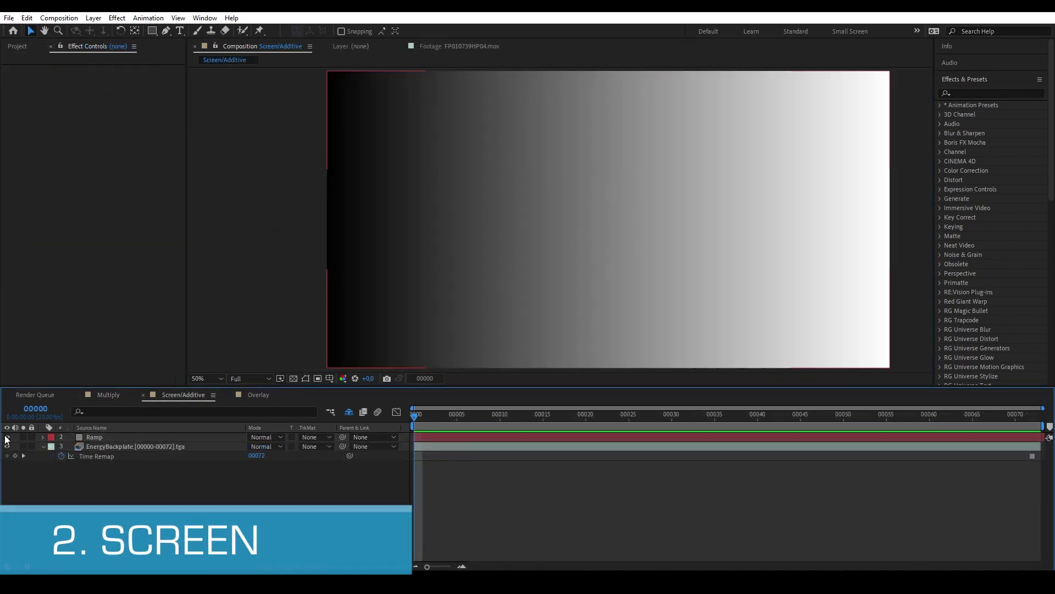
Make the Ramp visible and set it to Screen, then set the dust layer to Screen.
{"action": "left_click", "coordinate": [265, 437]}
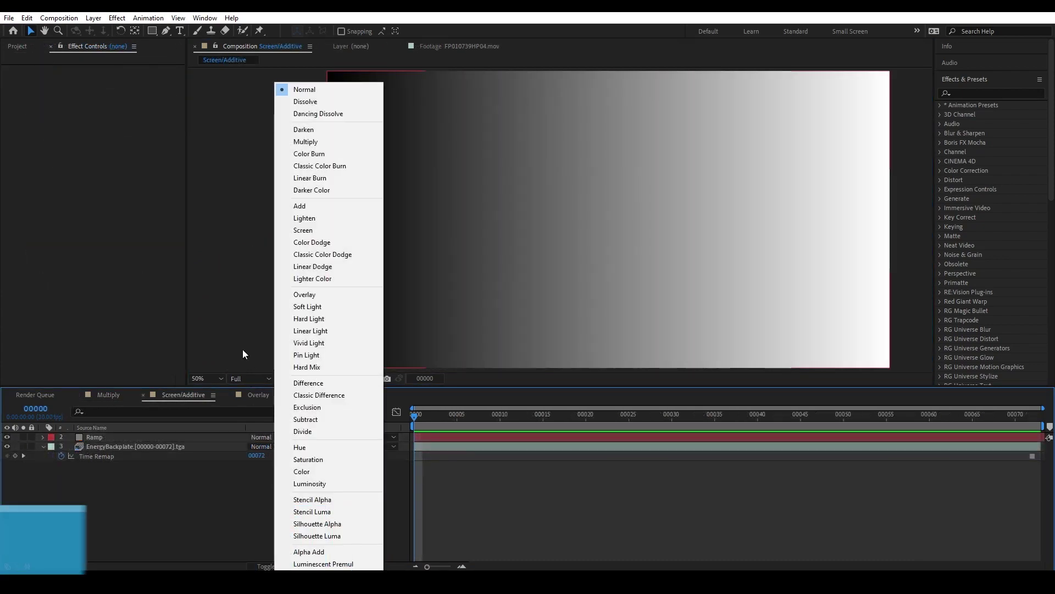
{"action": "left_click", "coordinate": [303, 231]}
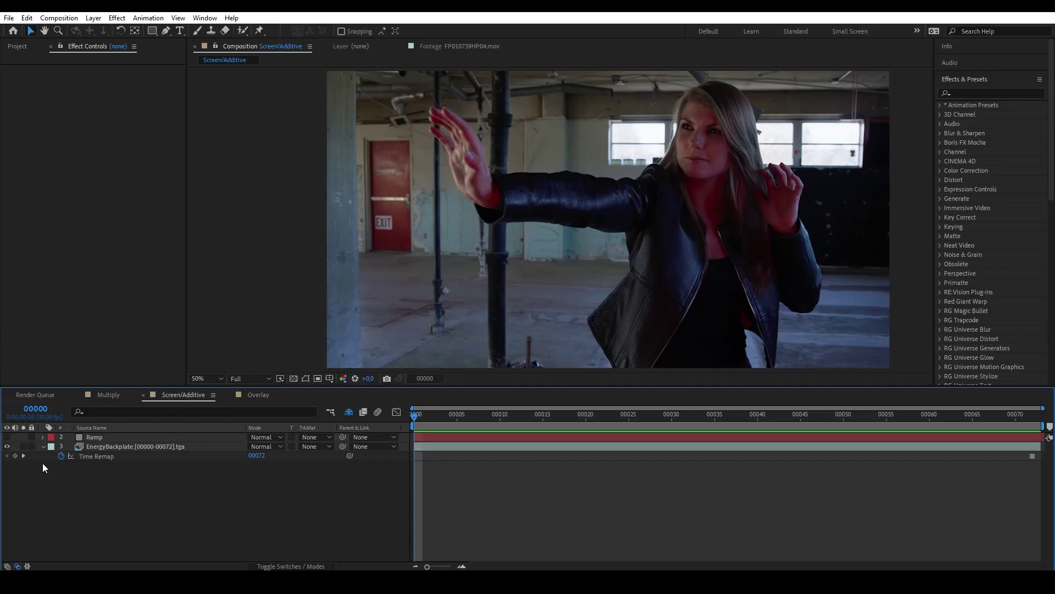
{"action": "left_click", "coordinate": [7, 436]}
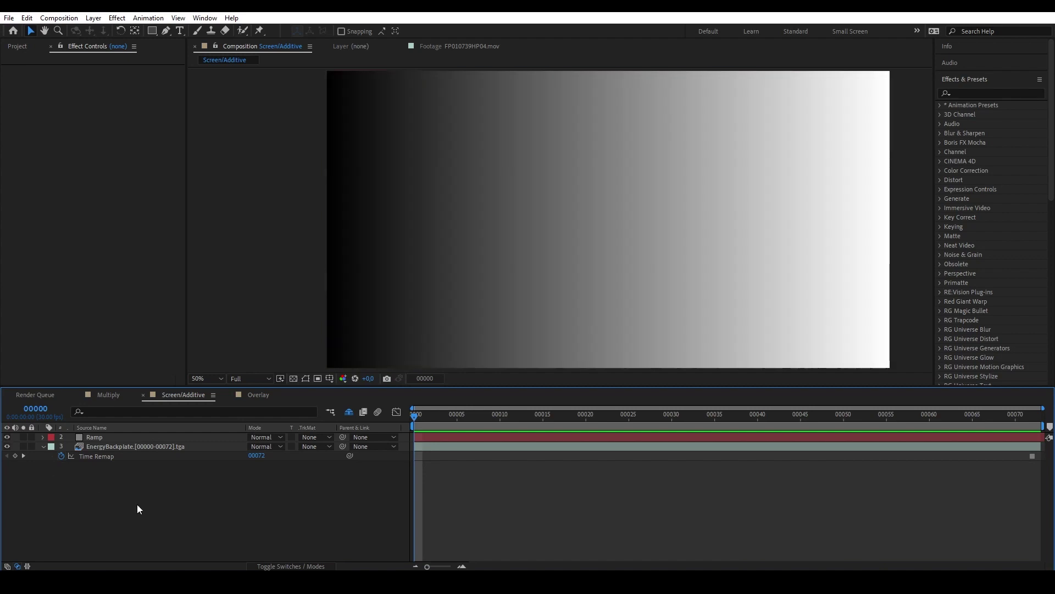
{"action": "left_click", "coordinate": [258, 445]}
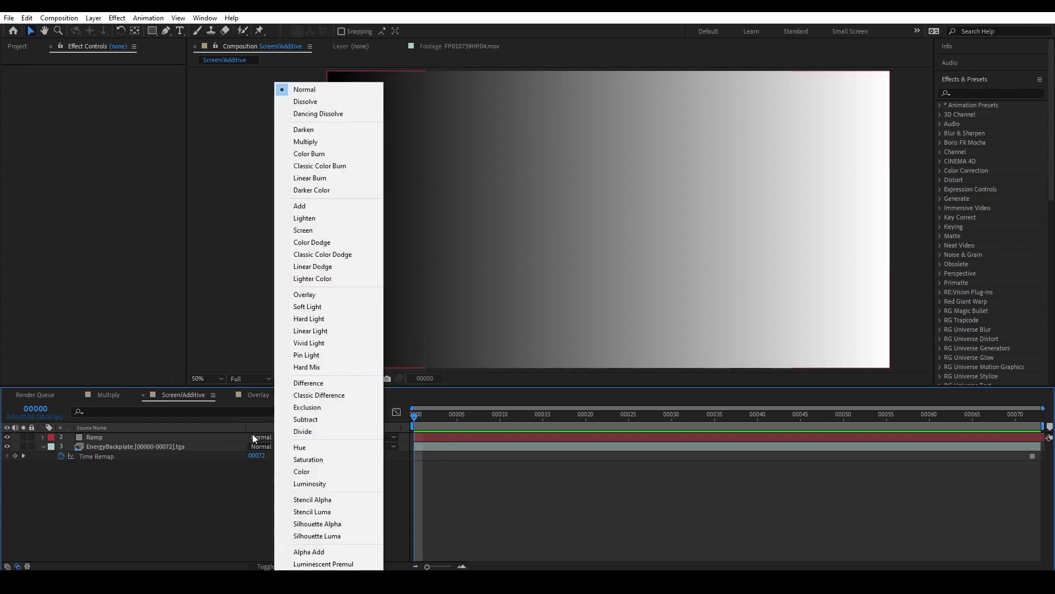
{"action": "left_click", "coordinate": [288, 231]}
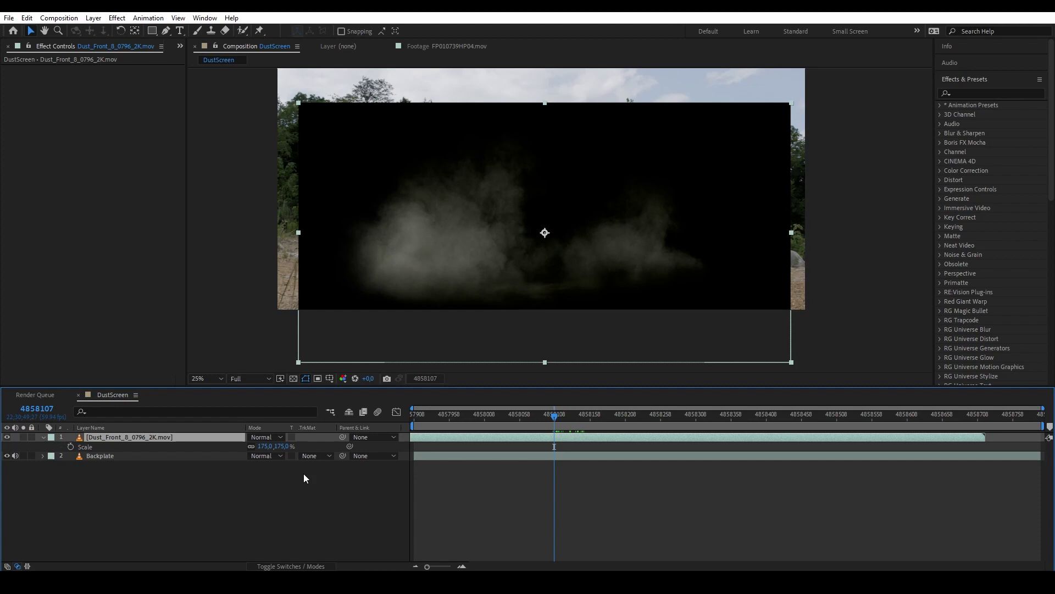
{"action": "left_click", "coordinate": [265, 437]}
{"action": "left_click", "coordinate": [290, 231]}
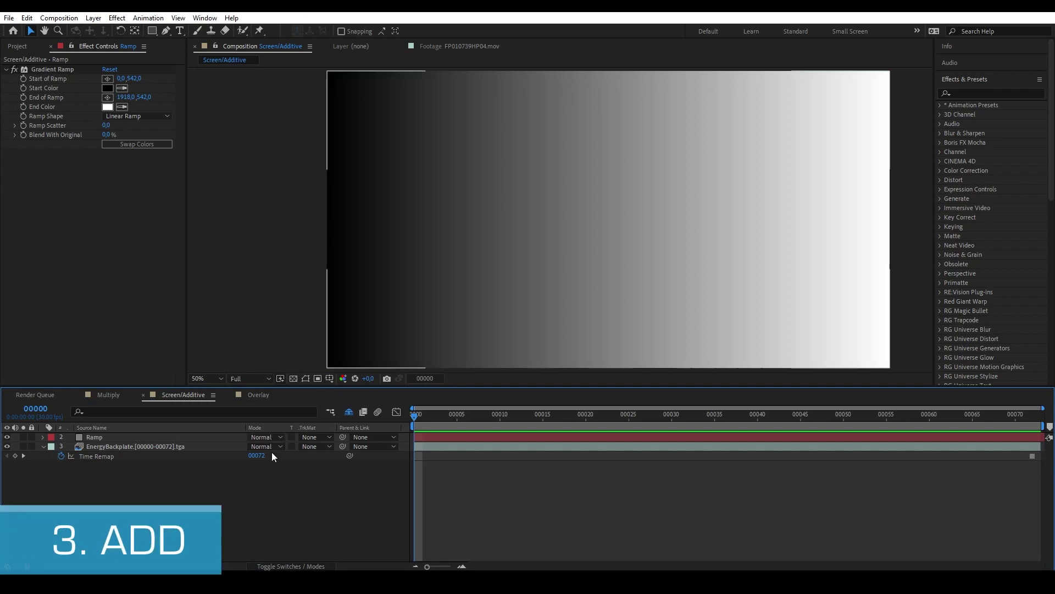
Set the Ramp layer's blend mode to Add over the energy footage.
{"action": "left_click", "coordinate": [270, 437]}
{"action": "left_click", "coordinate": [300, 207]}
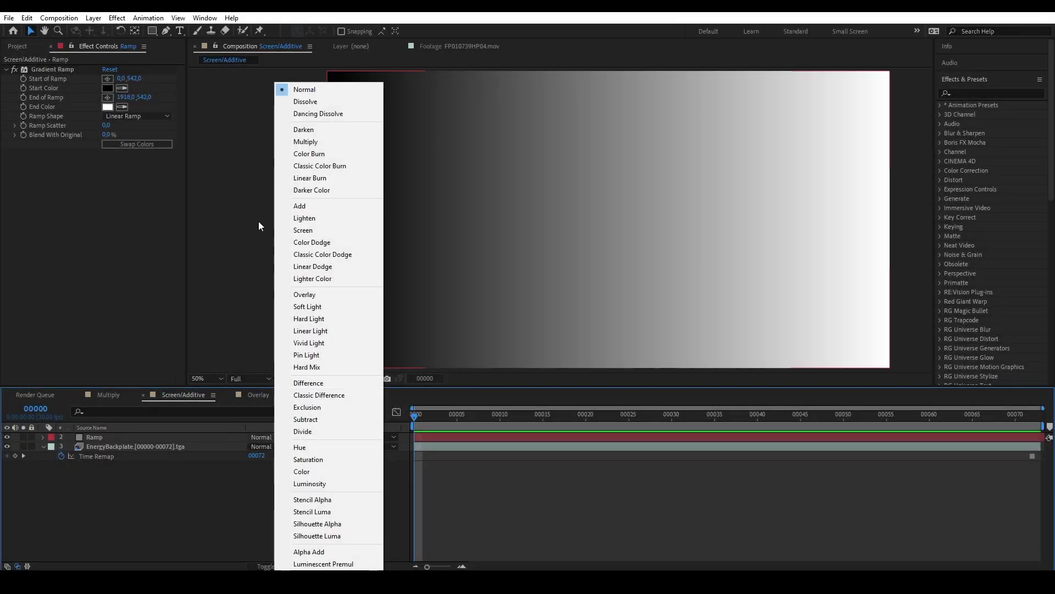
{"action": "left_click", "coordinate": [300, 206]}
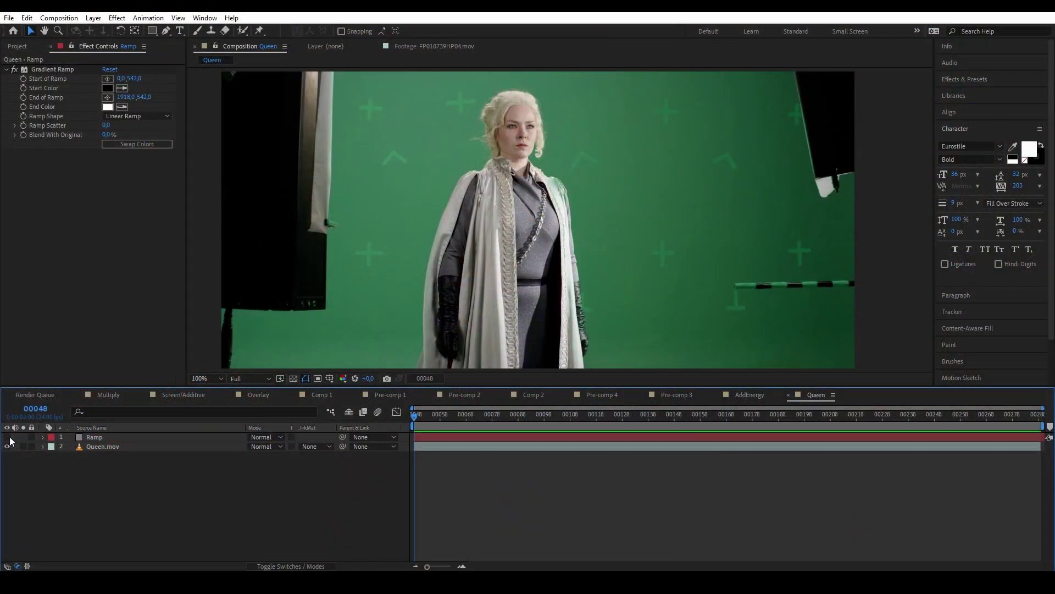
Show the Ramp layer and set it to Subtract over the Queen footage.
{"action": "left_click", "coordinate": [7, 442]}
{"action": "left_click", "coordinate": [7, 437]}
{"action": "left_click", "coordinate": [266, 437]}
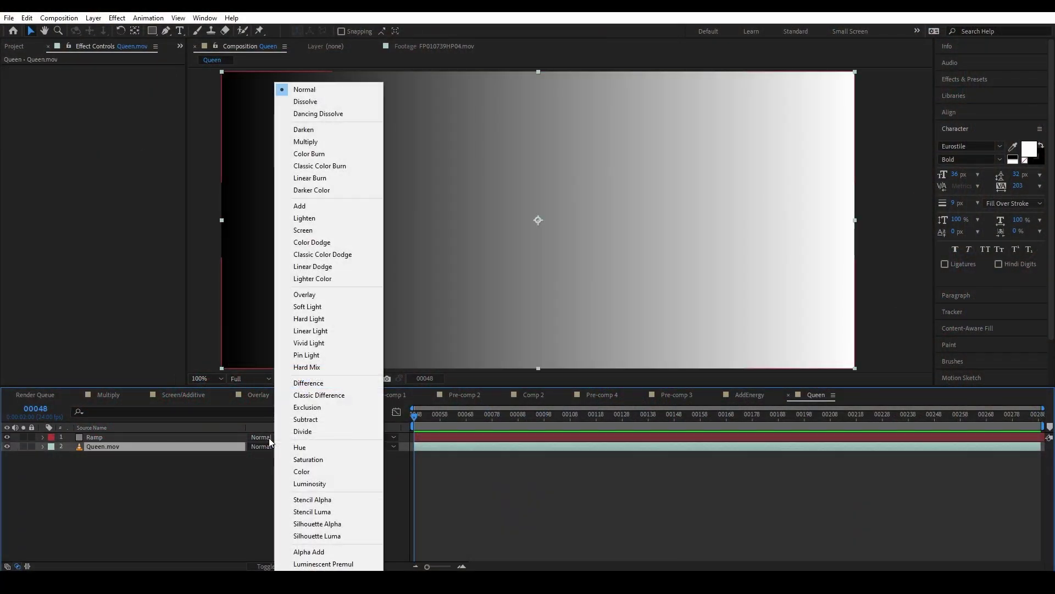
{"action": "left_click", "coordinate": [293, 421]}
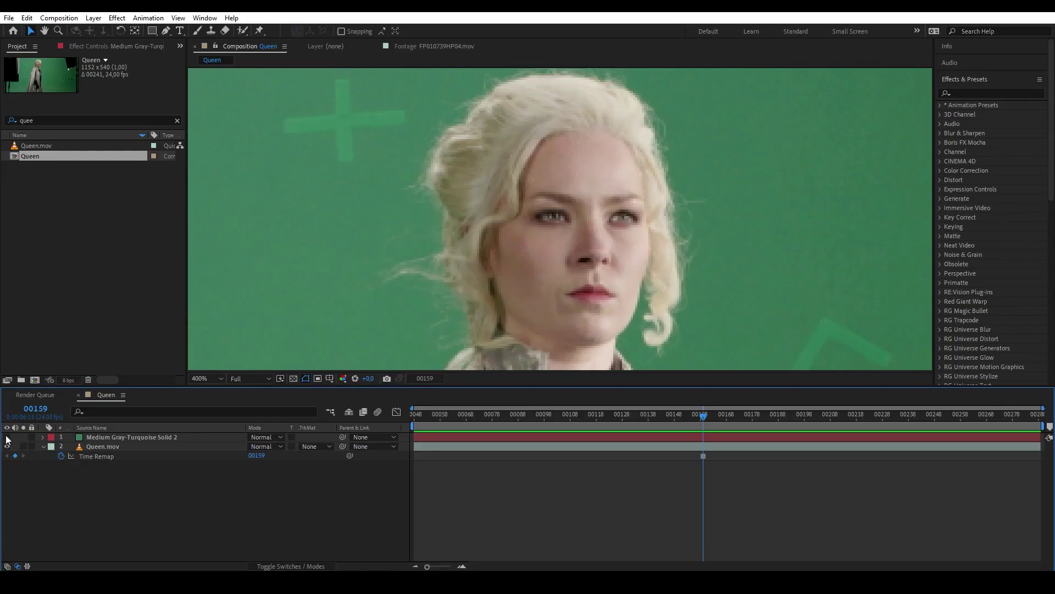
Show the turquoise solid and set its blend mode to Subtract.
{"action": "left_click", "coordinate": [7, 437]}
{"action": "left_click", "coordinate": [279, 437]}
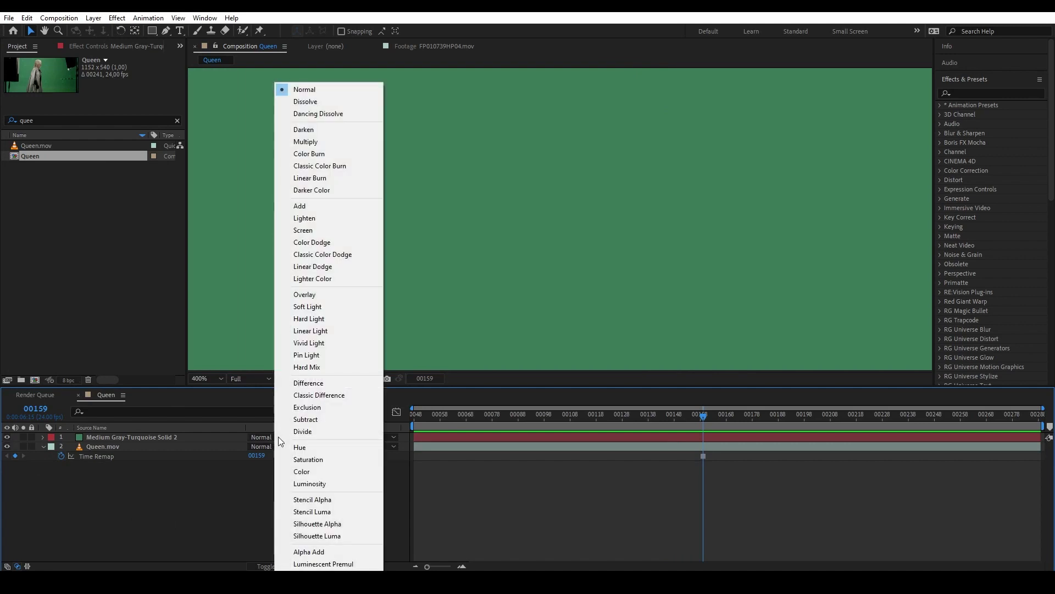
{"action": "left_click", "coordinate": [304, 419]}
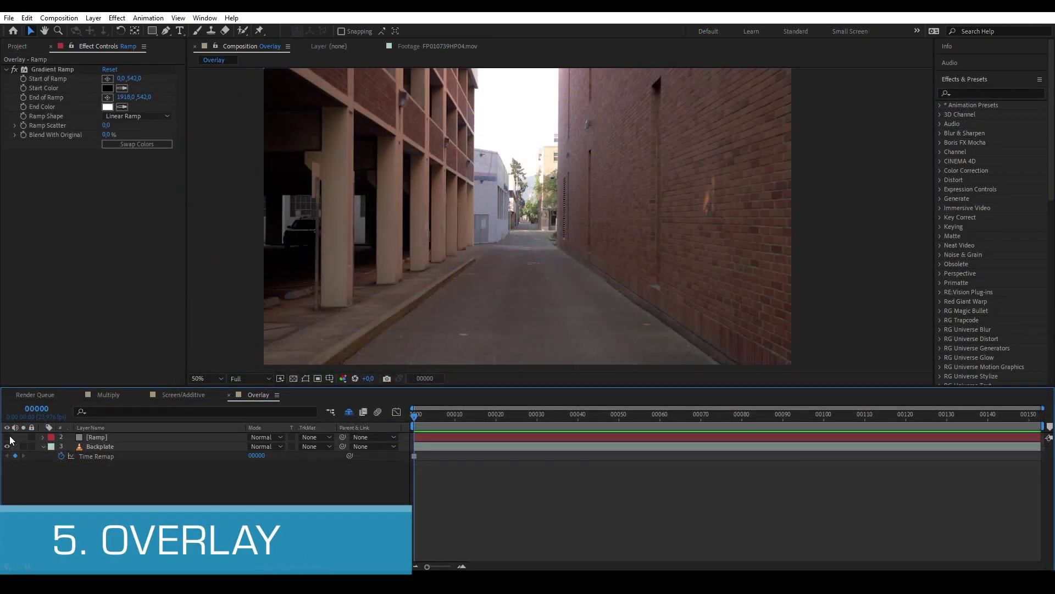
Show the Ramp and set it and the Ground_Crack_2B_2K_0518.mov layer to Overlay.
{"action": "left_click", "coordinate": [8, 437]}
{"action": "left_click", "coordinate": [253, 438]}
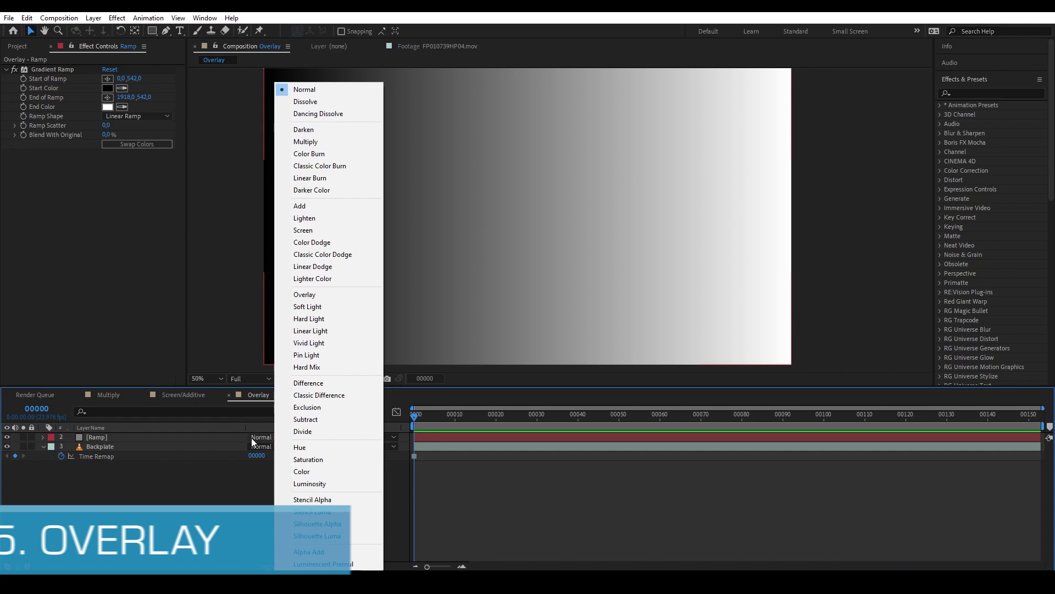
{"action": "left_click", "coordinate": [331, 295]}
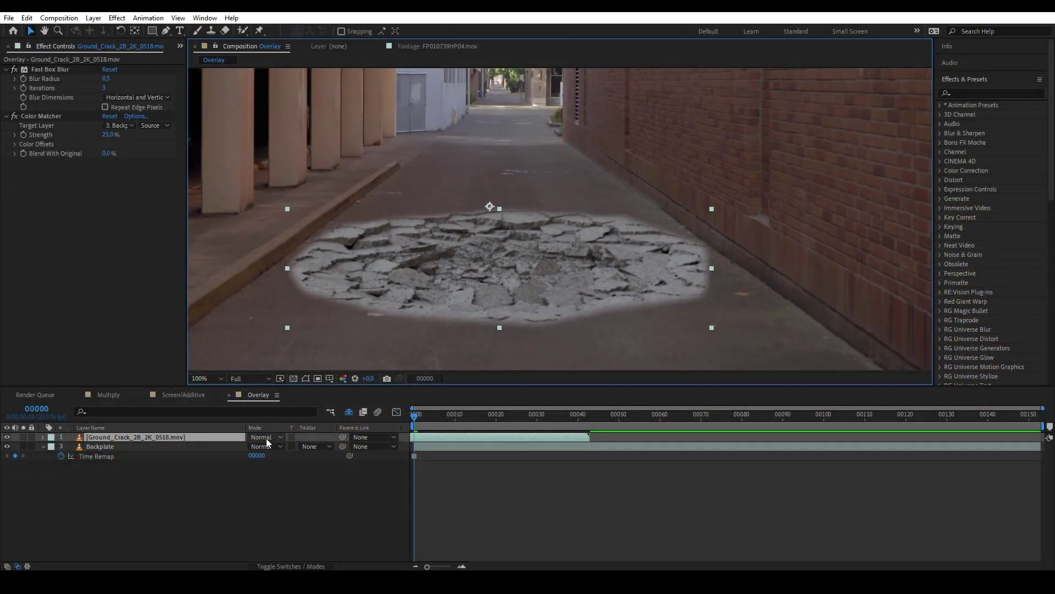
{"action": "left_click", "coordinate": [266, 438]}
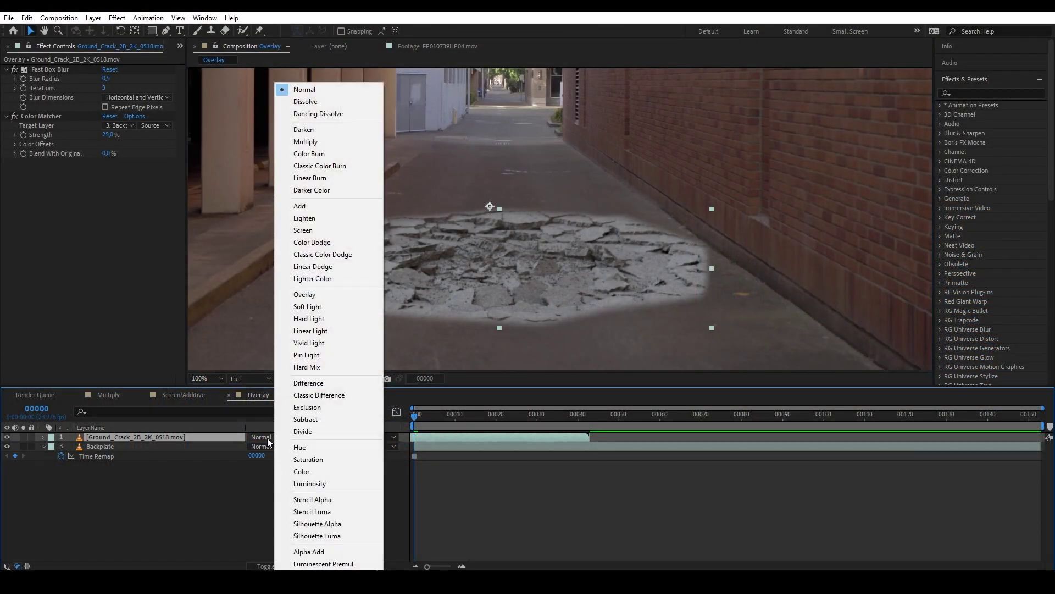
{"action": "left_click", "coordinate": [309, 295]}
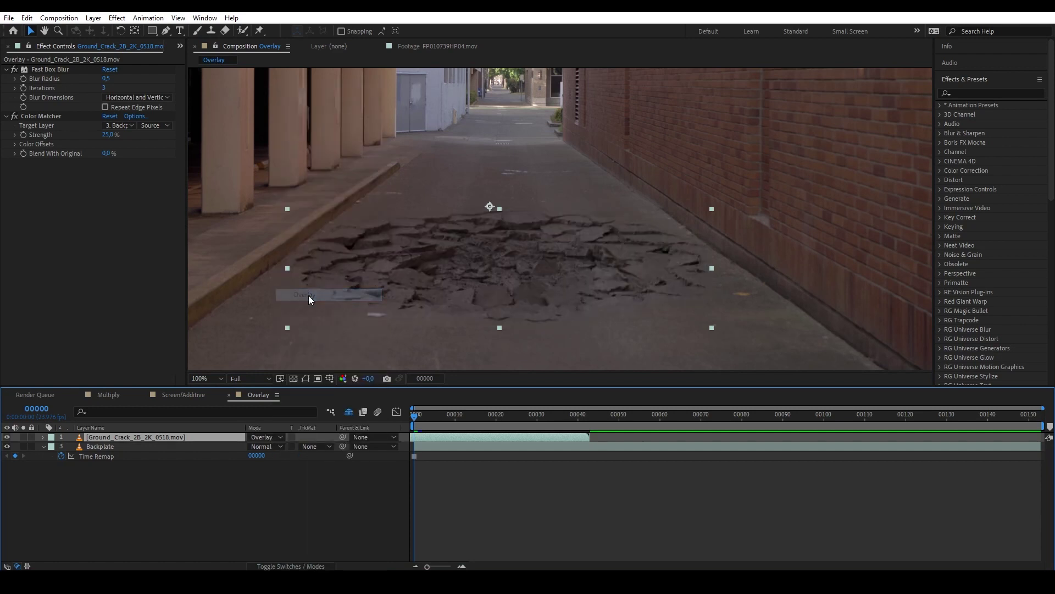